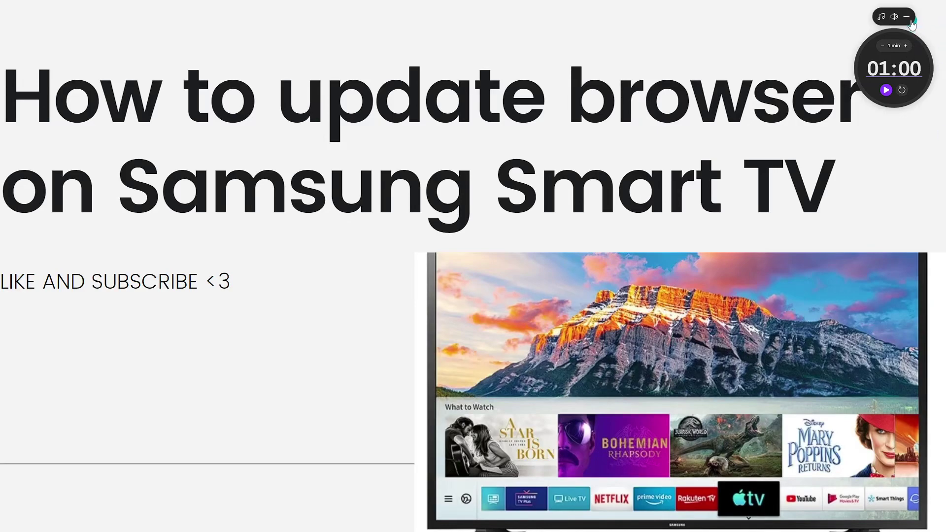
Collapse the floating one-minute countdown timer over the Samsung TV title slide
left_click(911, 18)
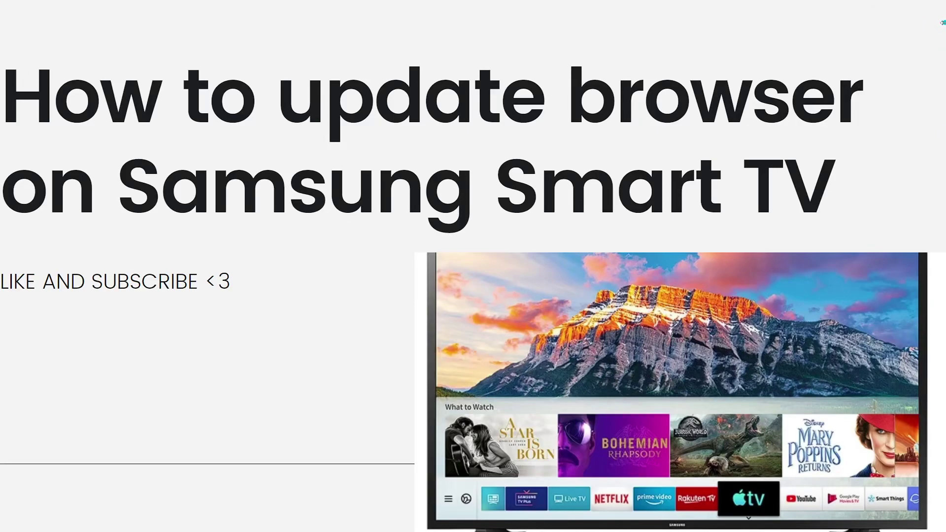